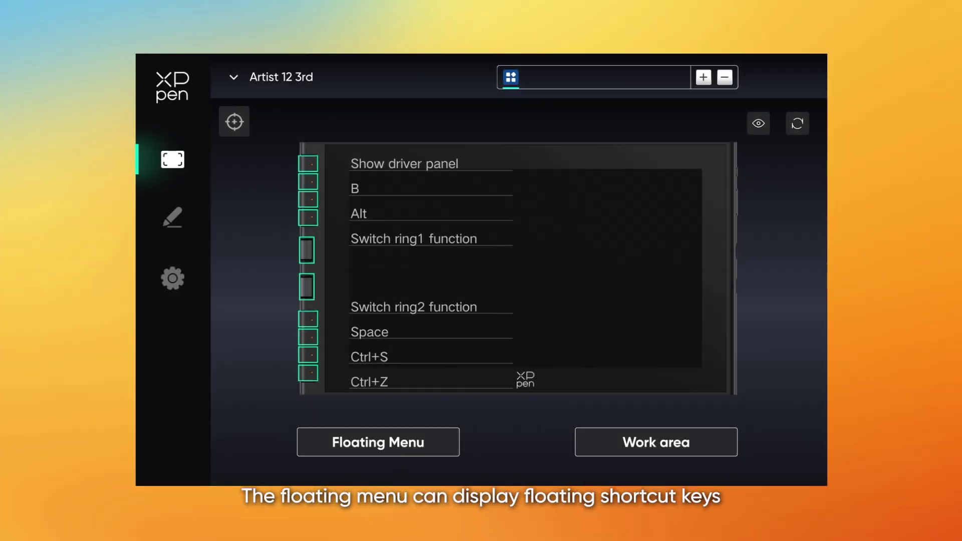
# Step: Open the floating menu's Ctrl+Shift+Z shortcut key settings dialog
pyautogui.click(389, 441)
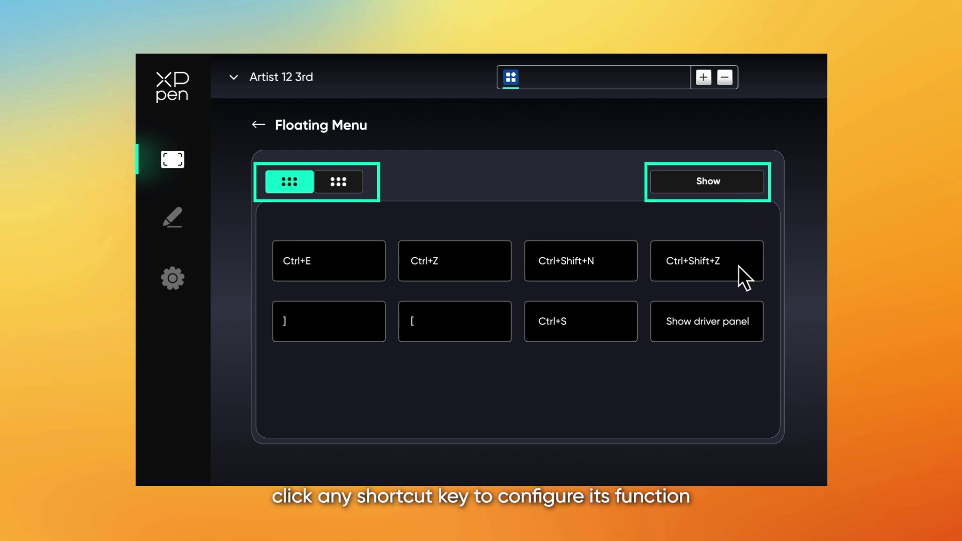
pyautogui.click(706, 257)
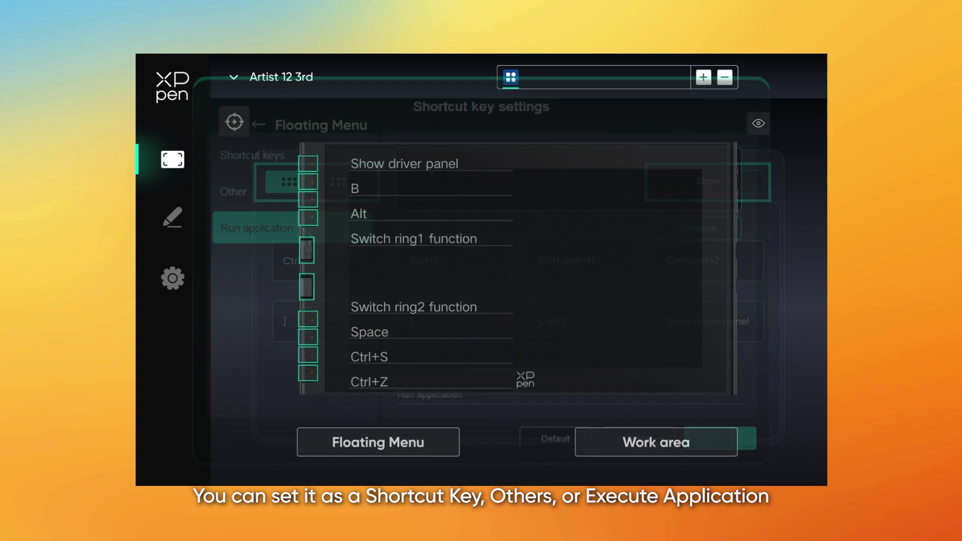
# Step: Open the Work area page's Customize screen area dialog showing 0,0 at 1920×1080
pyautogui.click(711, 444)
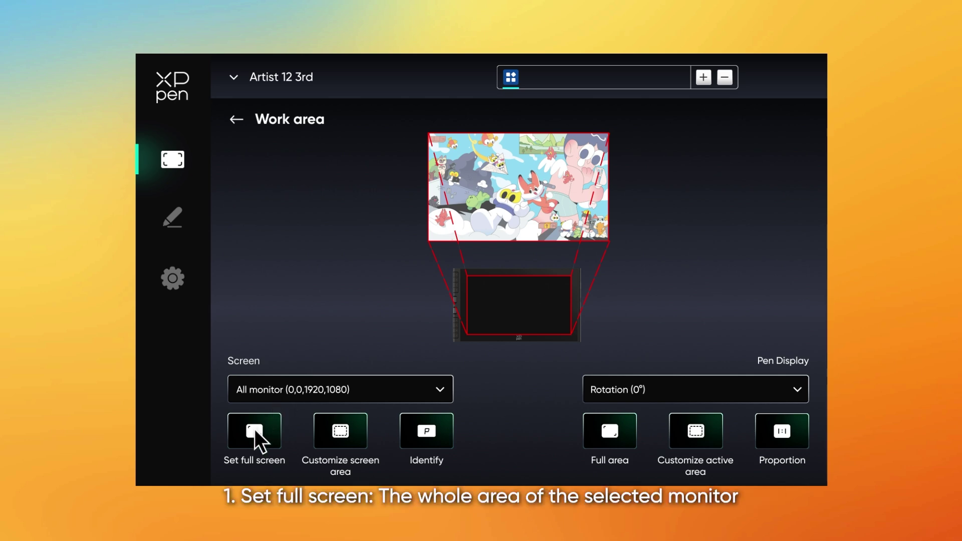
pyautogui.click(342, 430)
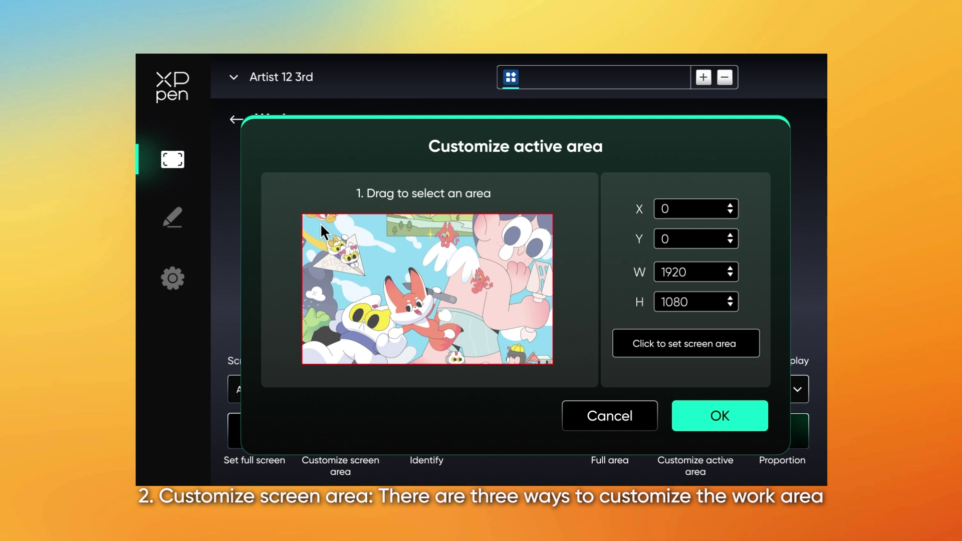
# Step: Try dragging a screen region and picking corners, leaving the mapping at 0,0,1920×1080
pyautogui.moveTo(320, 223); pyautogui.dragTo(480, 330)
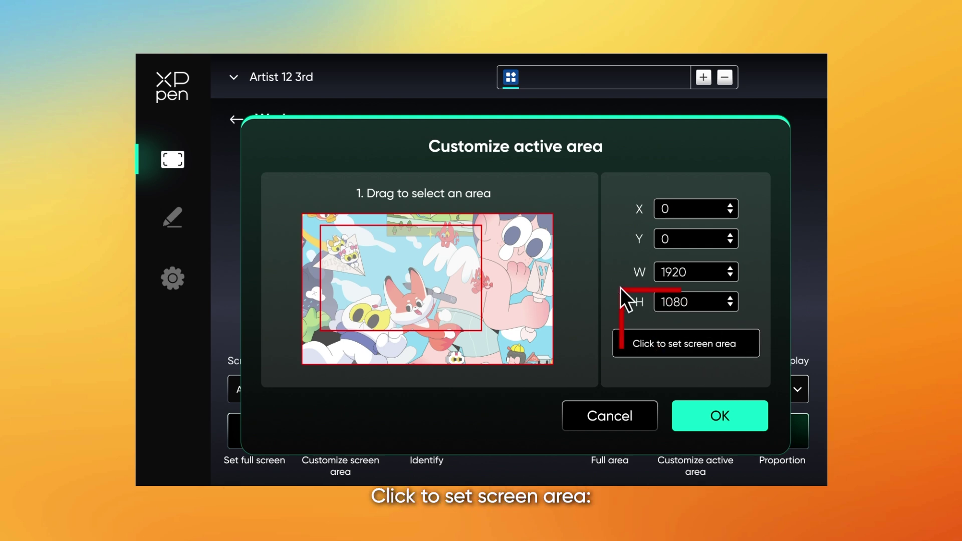
pyautogui.click(154, 82)
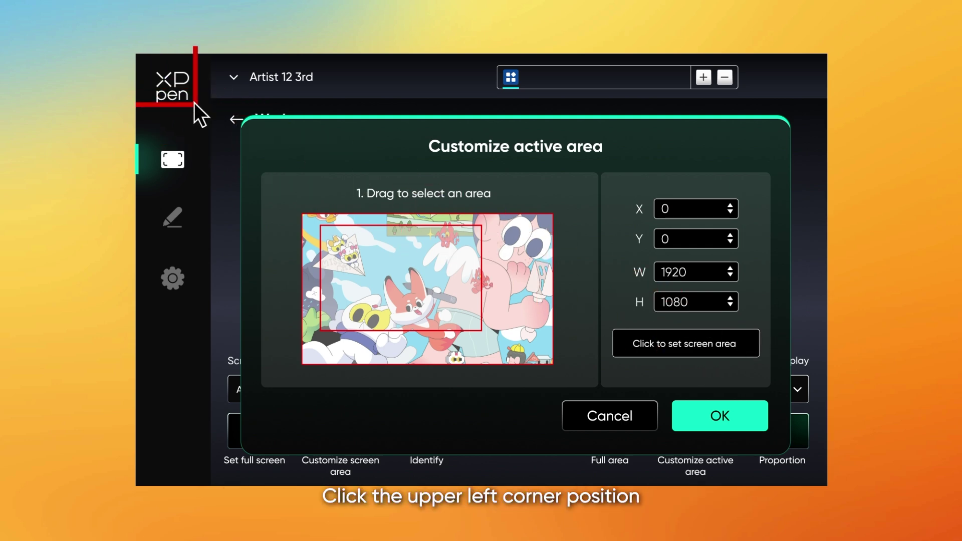
pyautogui.click(819, 447)
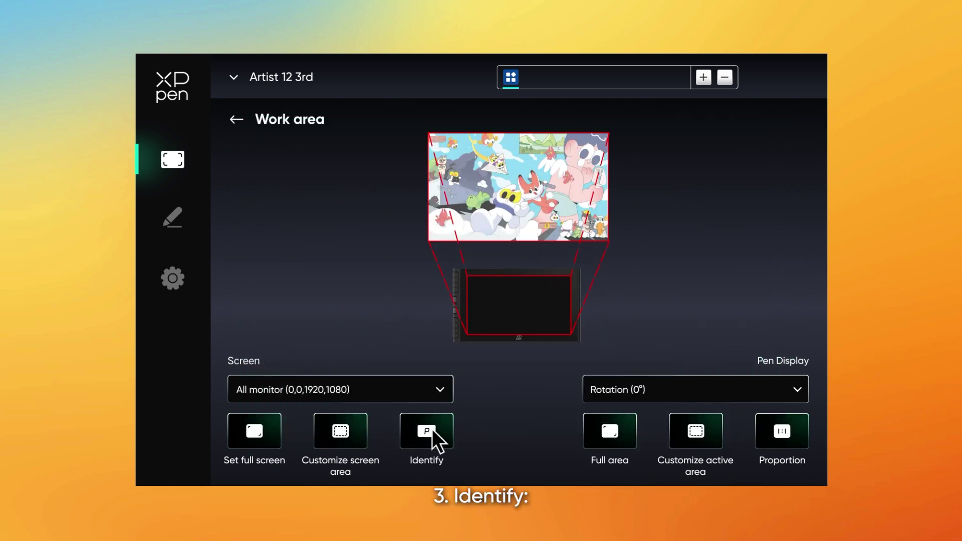
# Step: Identify the monitor numbers and open the pen display's active area dialog (W 2070, H 1164)
pyautogui.click(431, 429)
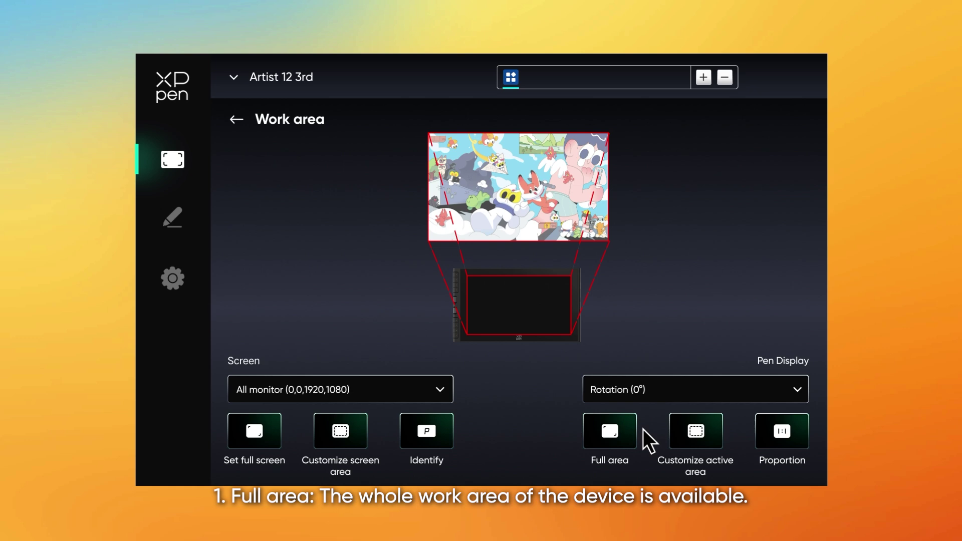
pyautogui.click(696, 430)
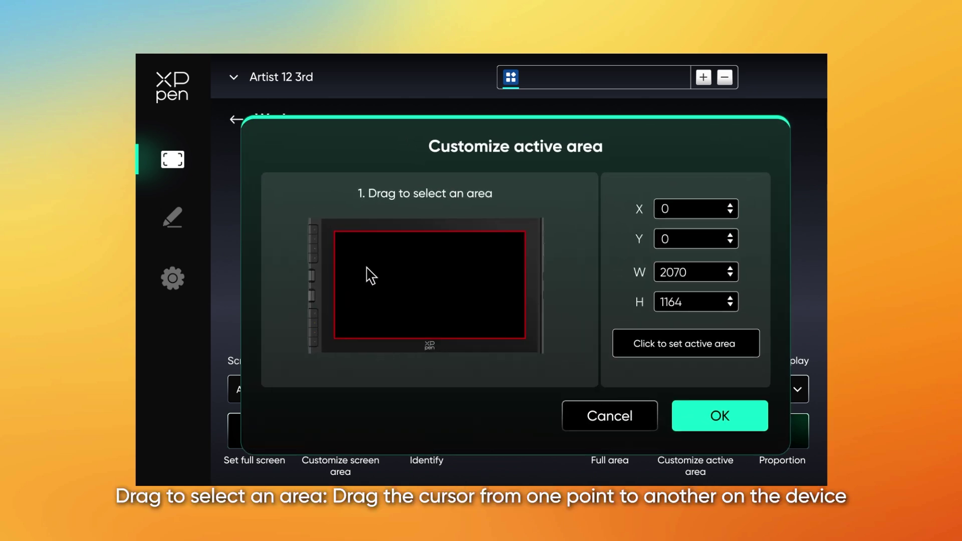
# Step: Drag out a smaller active area on the pen display's tablet preview
pyautogui.moveTo(367, 269); pyautogui.dragTo(478, 325)
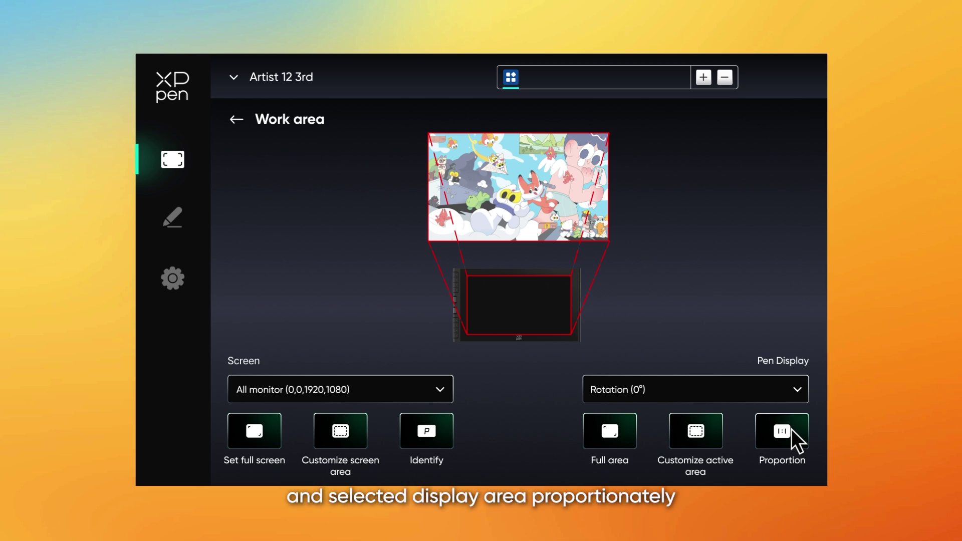
# Step: Keep rotation at 0° and go to the pen settings page
pyautogui.click(798, 385)
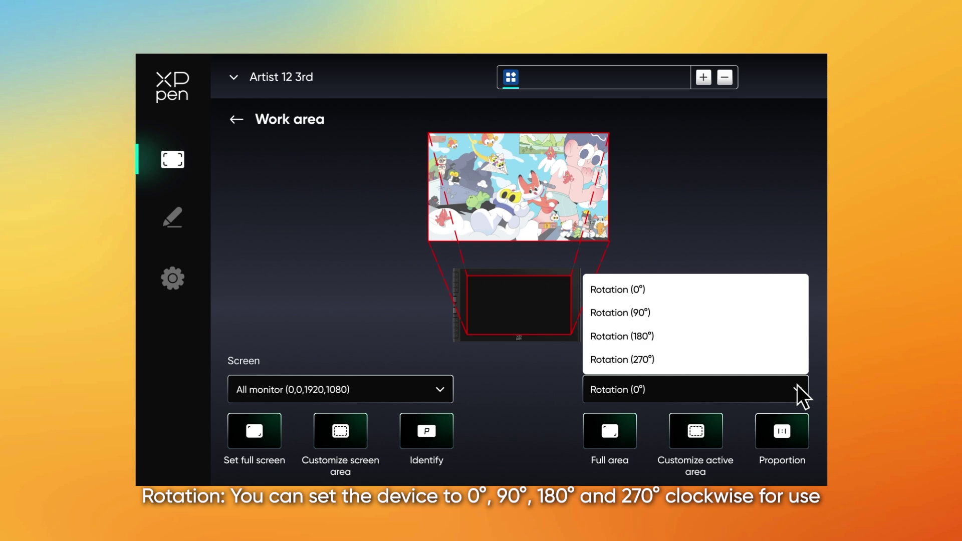
pyautogui.click(797, 384)
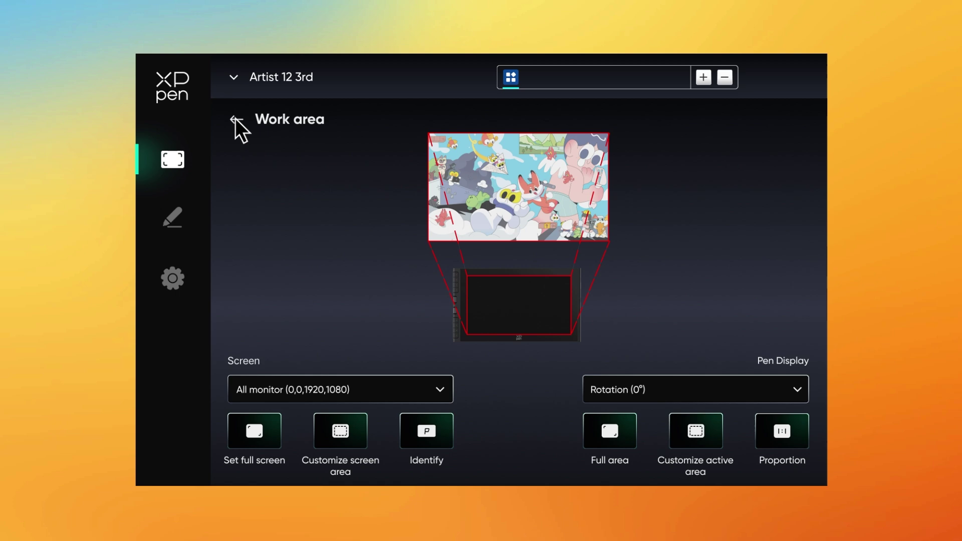
pyautogui.click(236, 119)
pyautogui.click(173, 218)
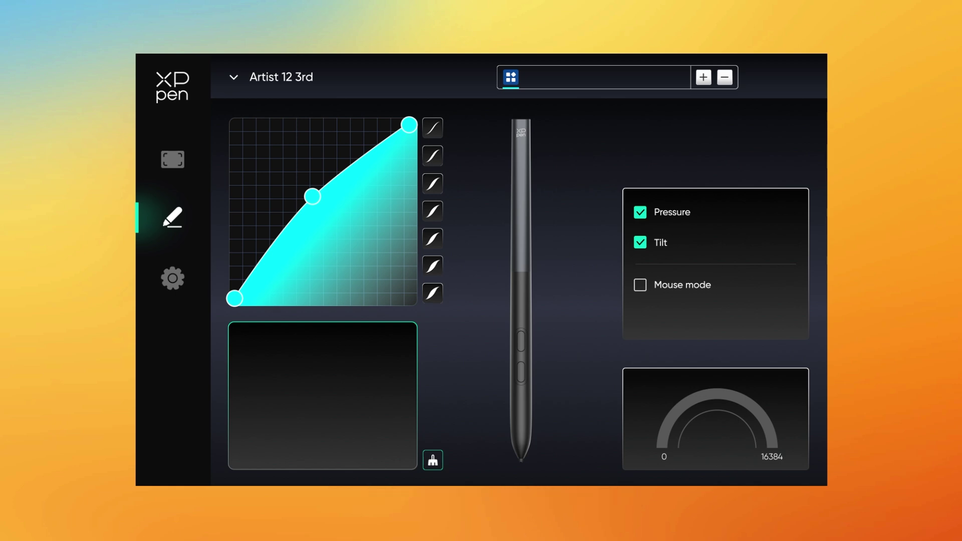
# Step: Add the first listed application as a per-app profile and drag the pressure curve's midpoint
pyautogui.click(521, 341)
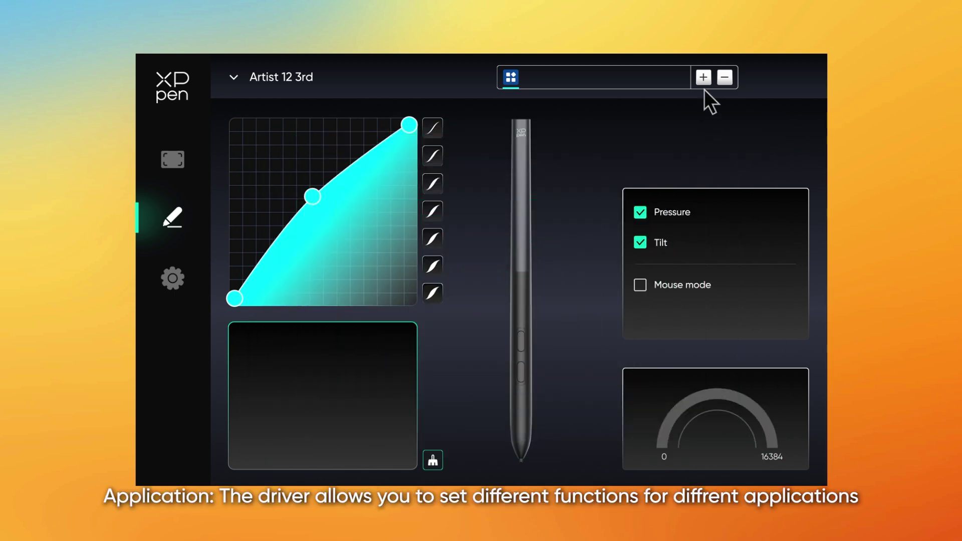
pyautogui.click(703, 77)
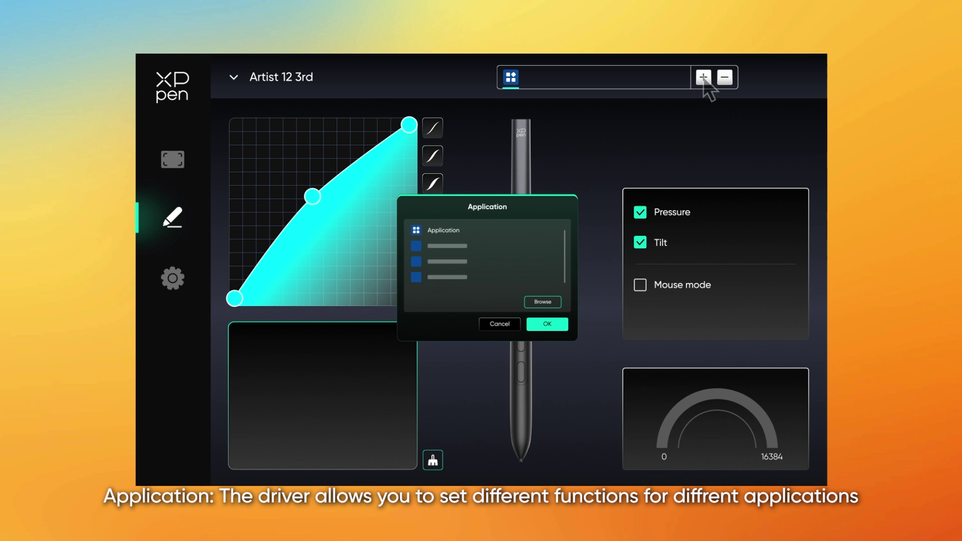
pyautogui.click(326, 223)
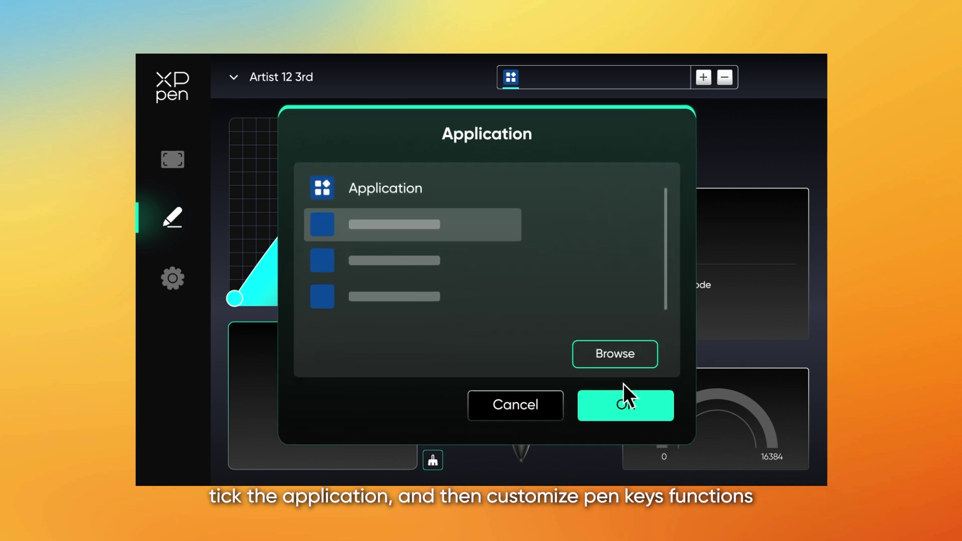
pyautogui.click(654, 401)
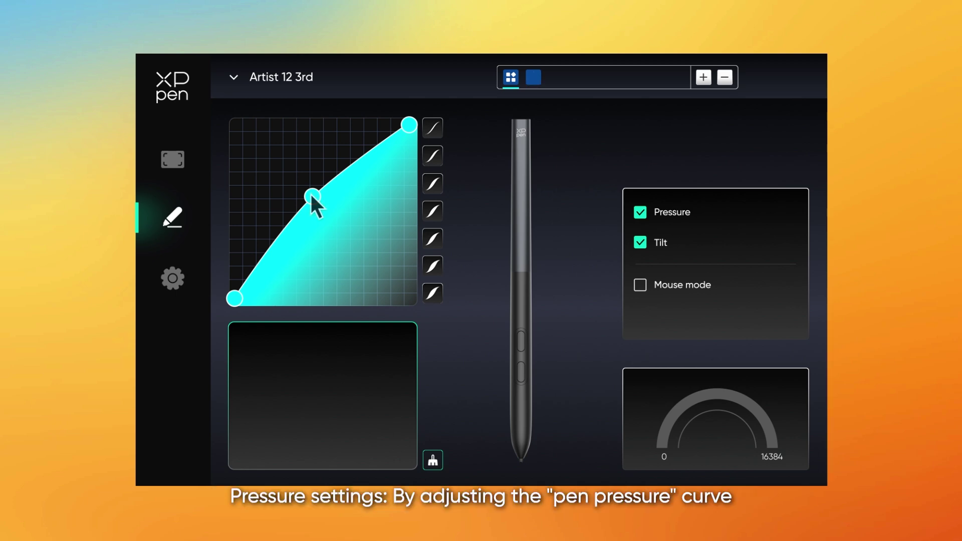
pyautogui.moveTo(312, 197)
pyautogui.mouseDown()
pyautogui.moveTo(339, 219)
pyautogui.moveTo(311, 195)
pyautogui.mouseUp()
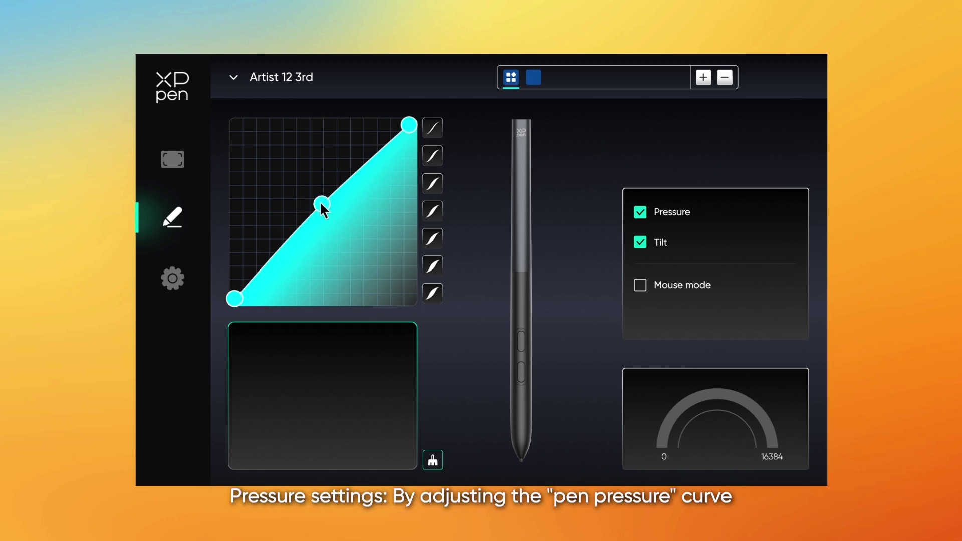